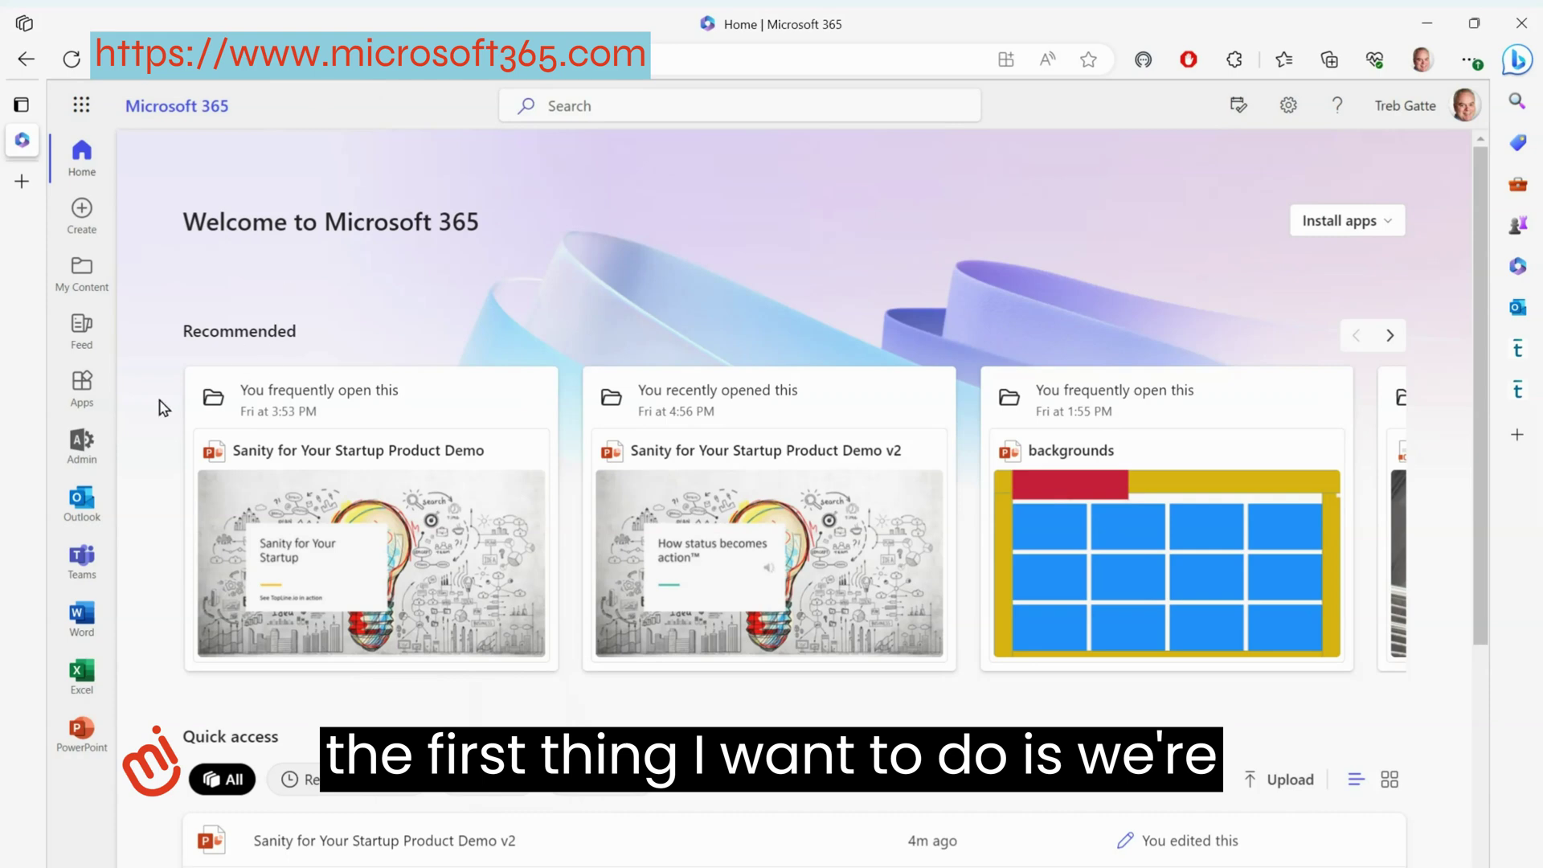
- Open the Microsoft 365 admin center from the Admin app on the home page
click(83, 445)
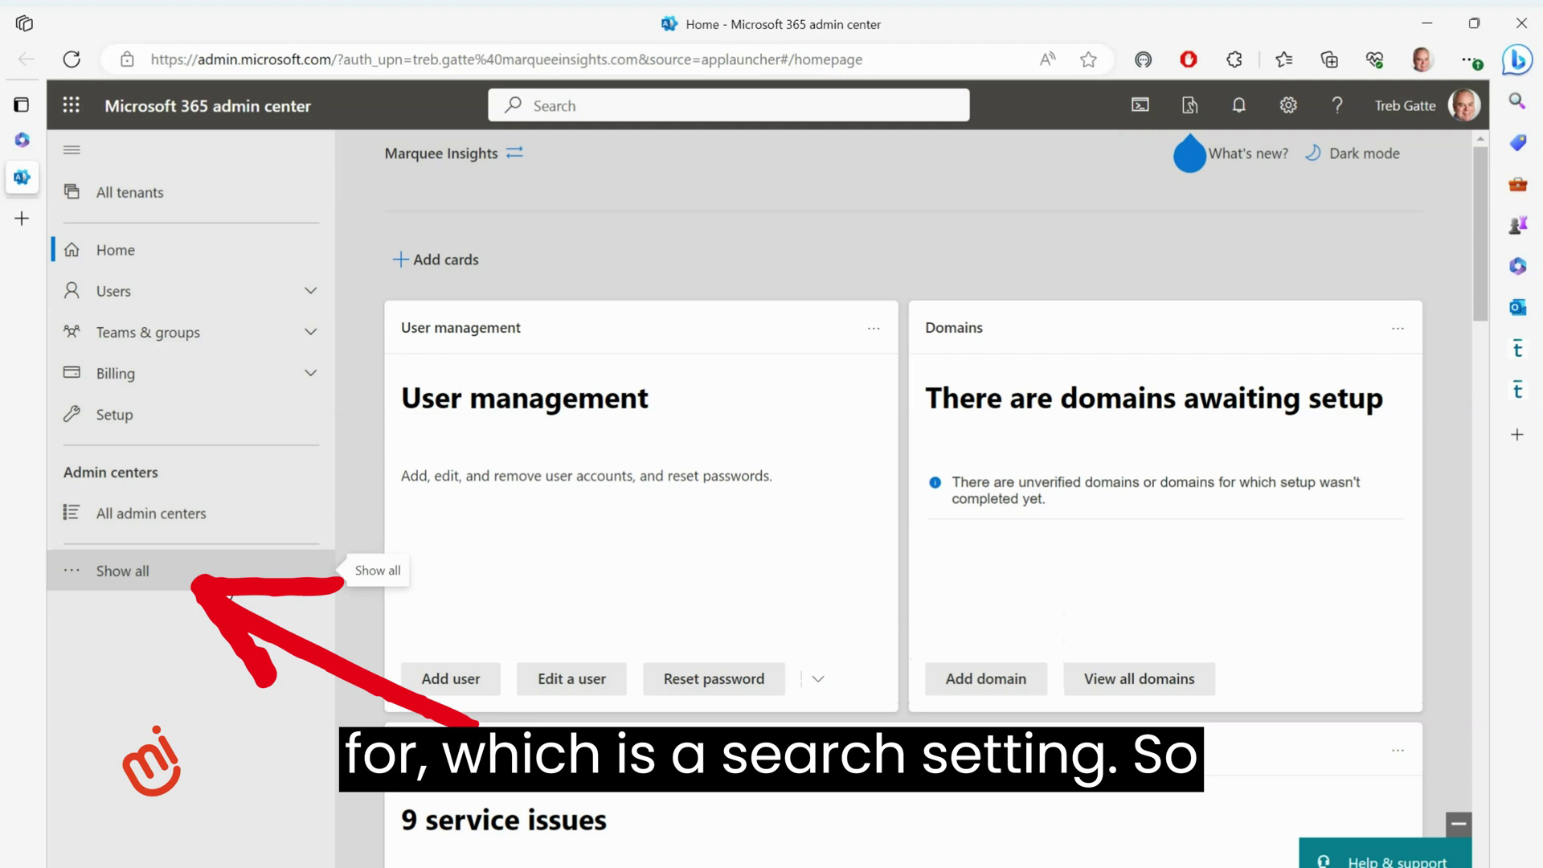
- Go to Settings > Search & intelligence in the admin center navigation
click(132, 583)
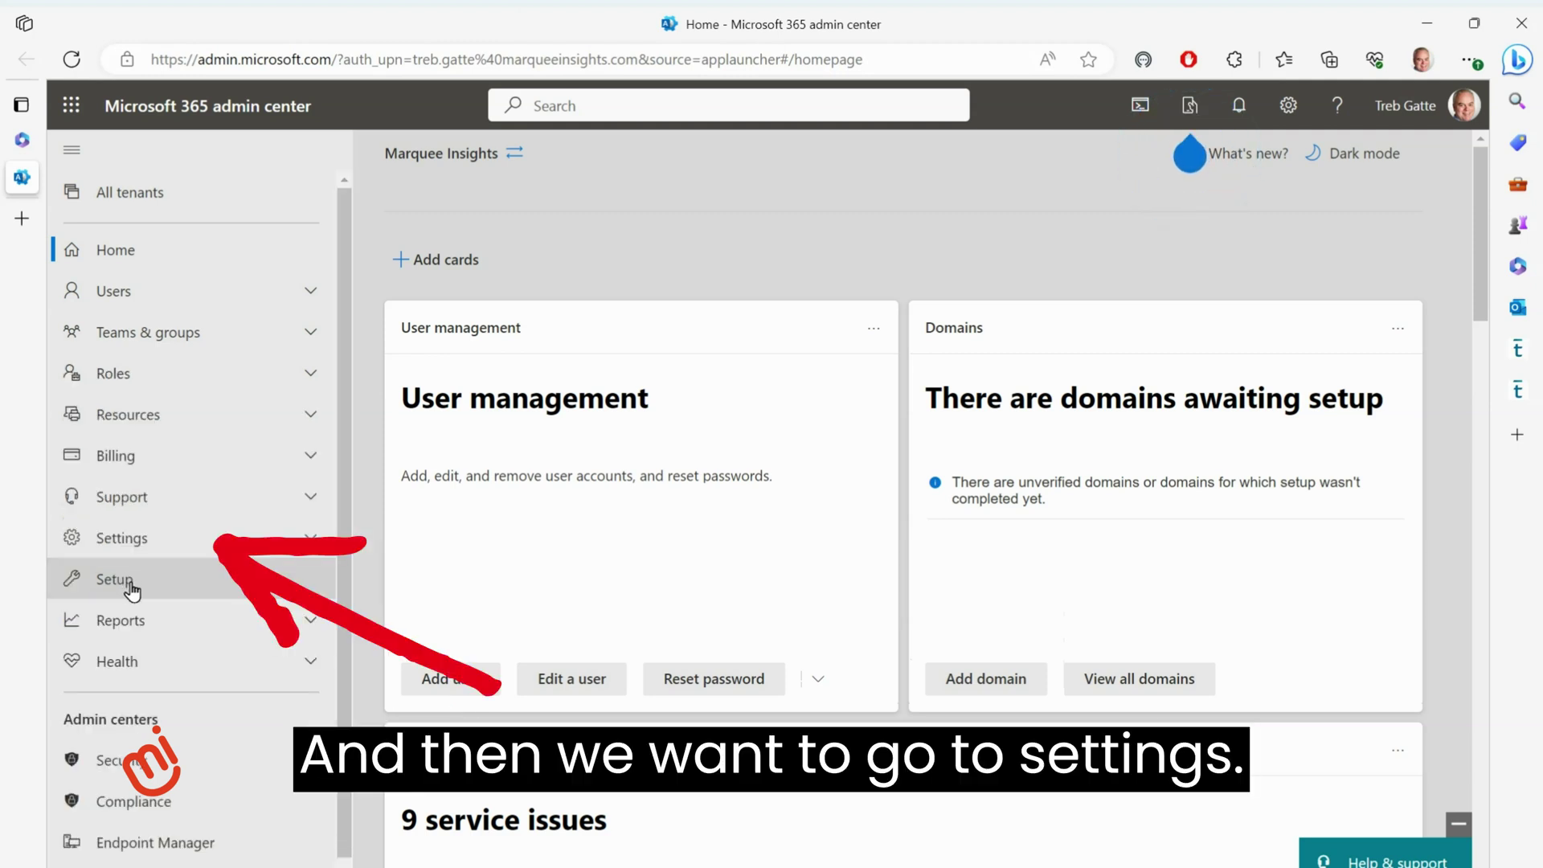
click(130, 540)
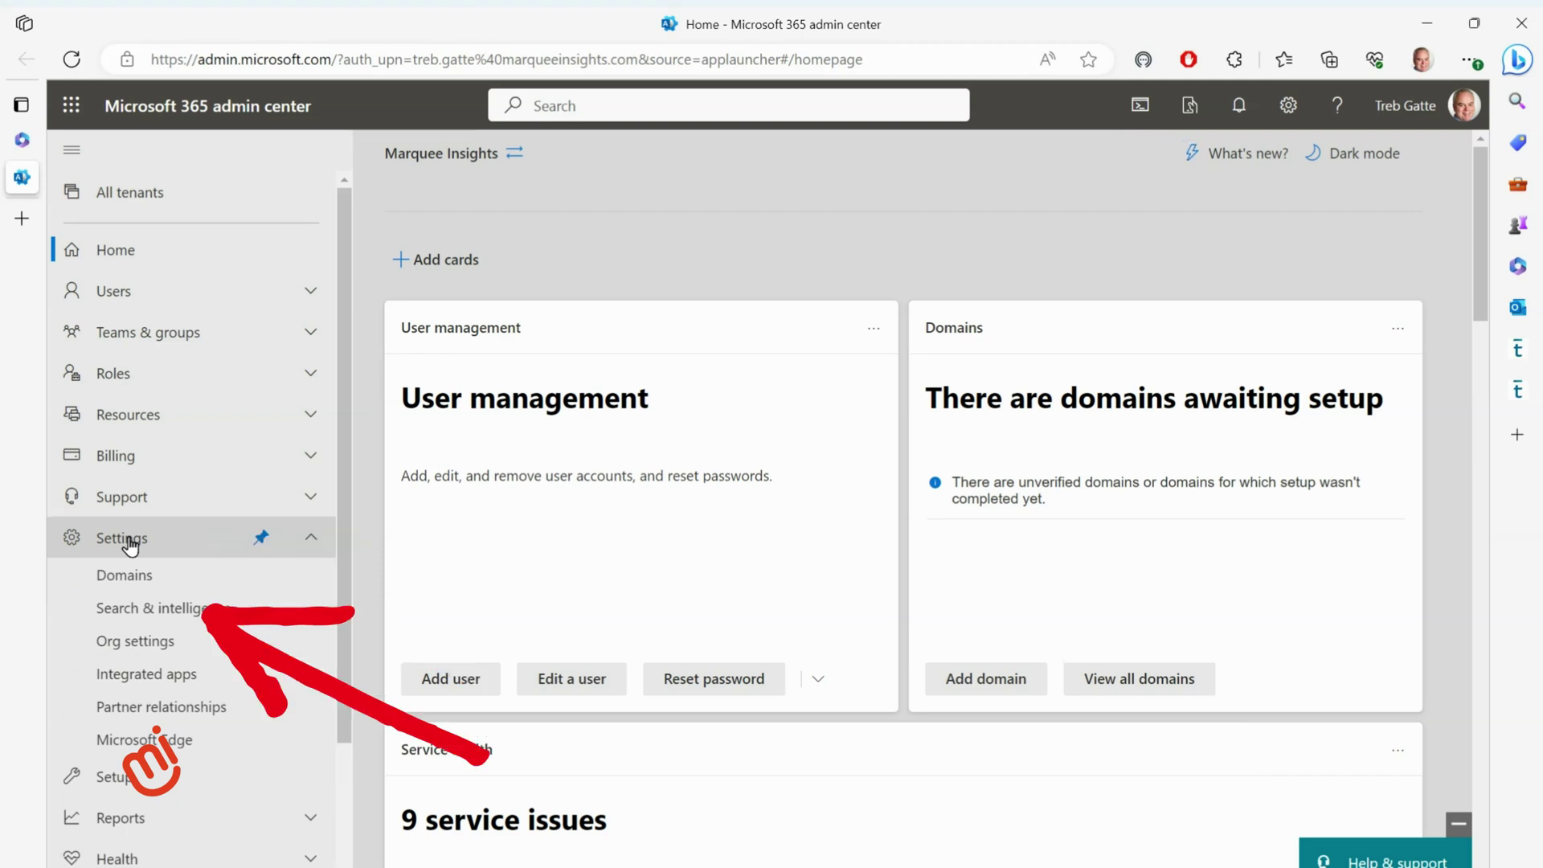
click(171, 609)
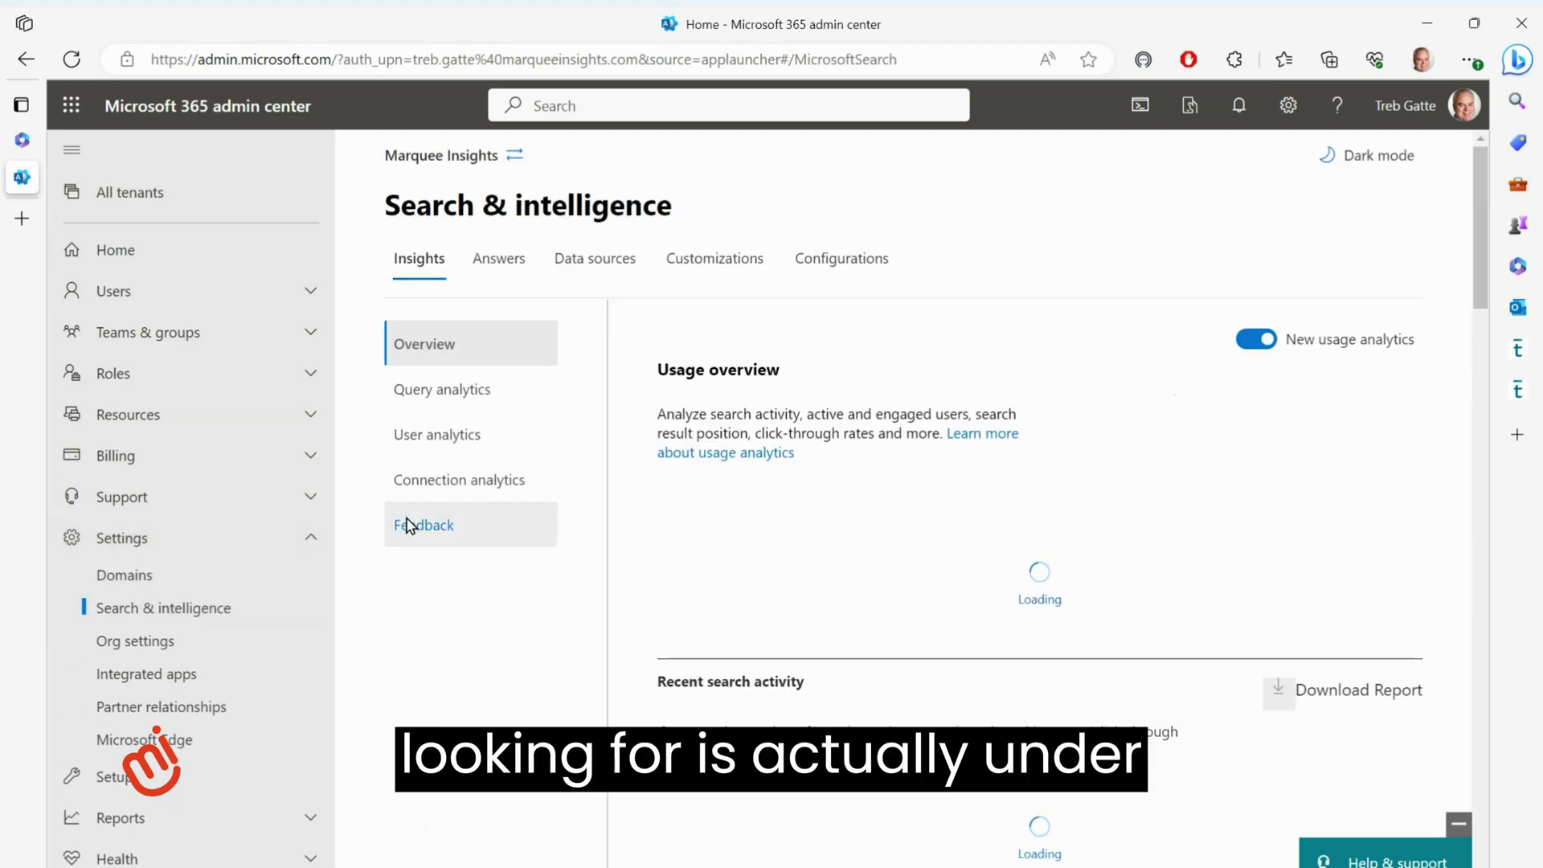
- Open the Microsoft Search in Bing setting under Configurations to verify it is enabled
click(846, 263)
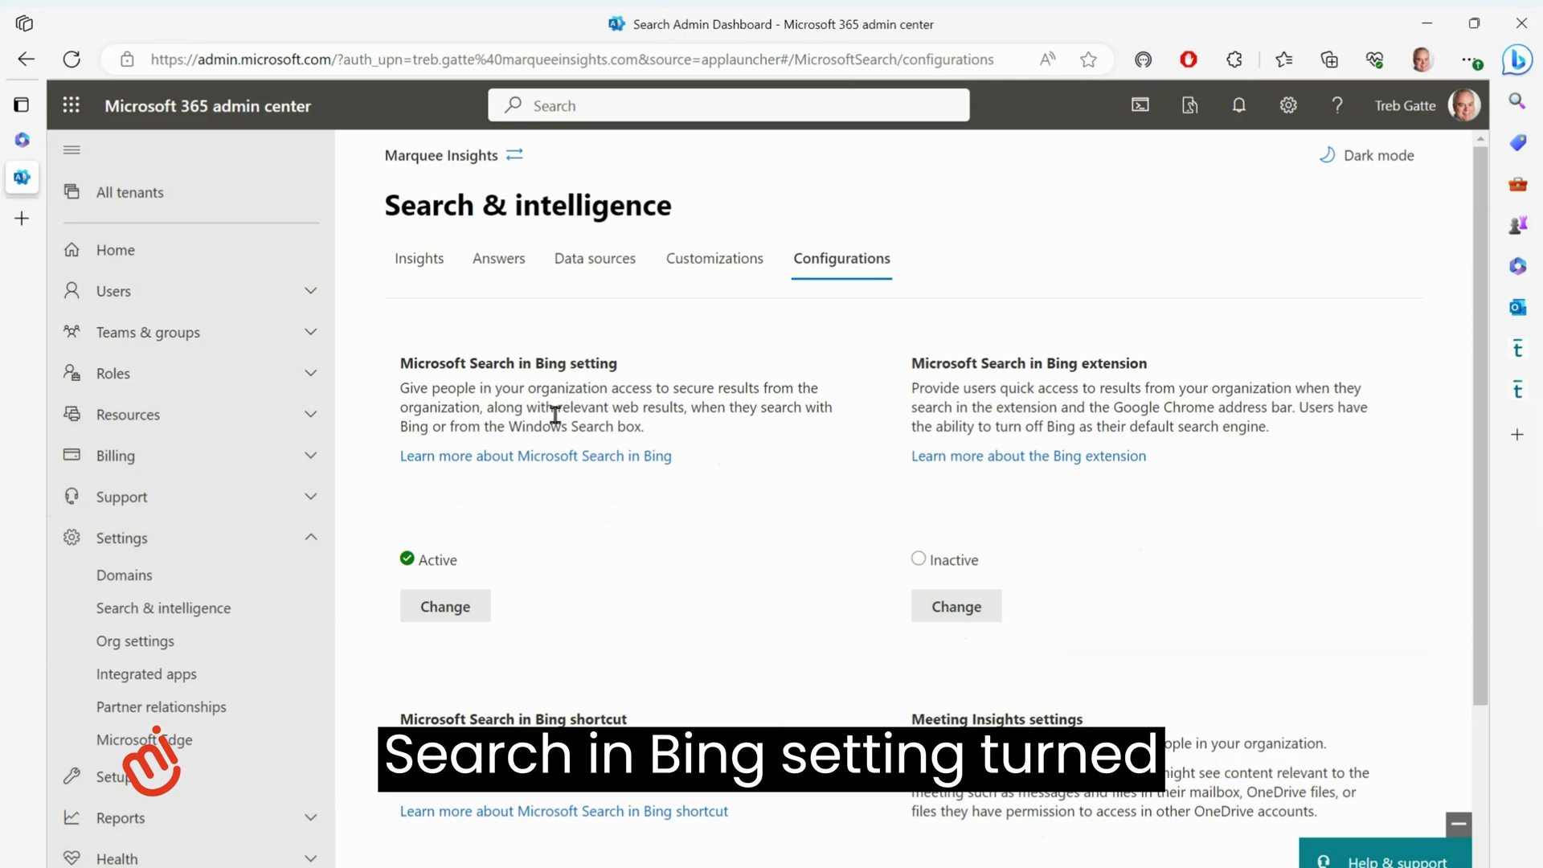
click(446, 610)
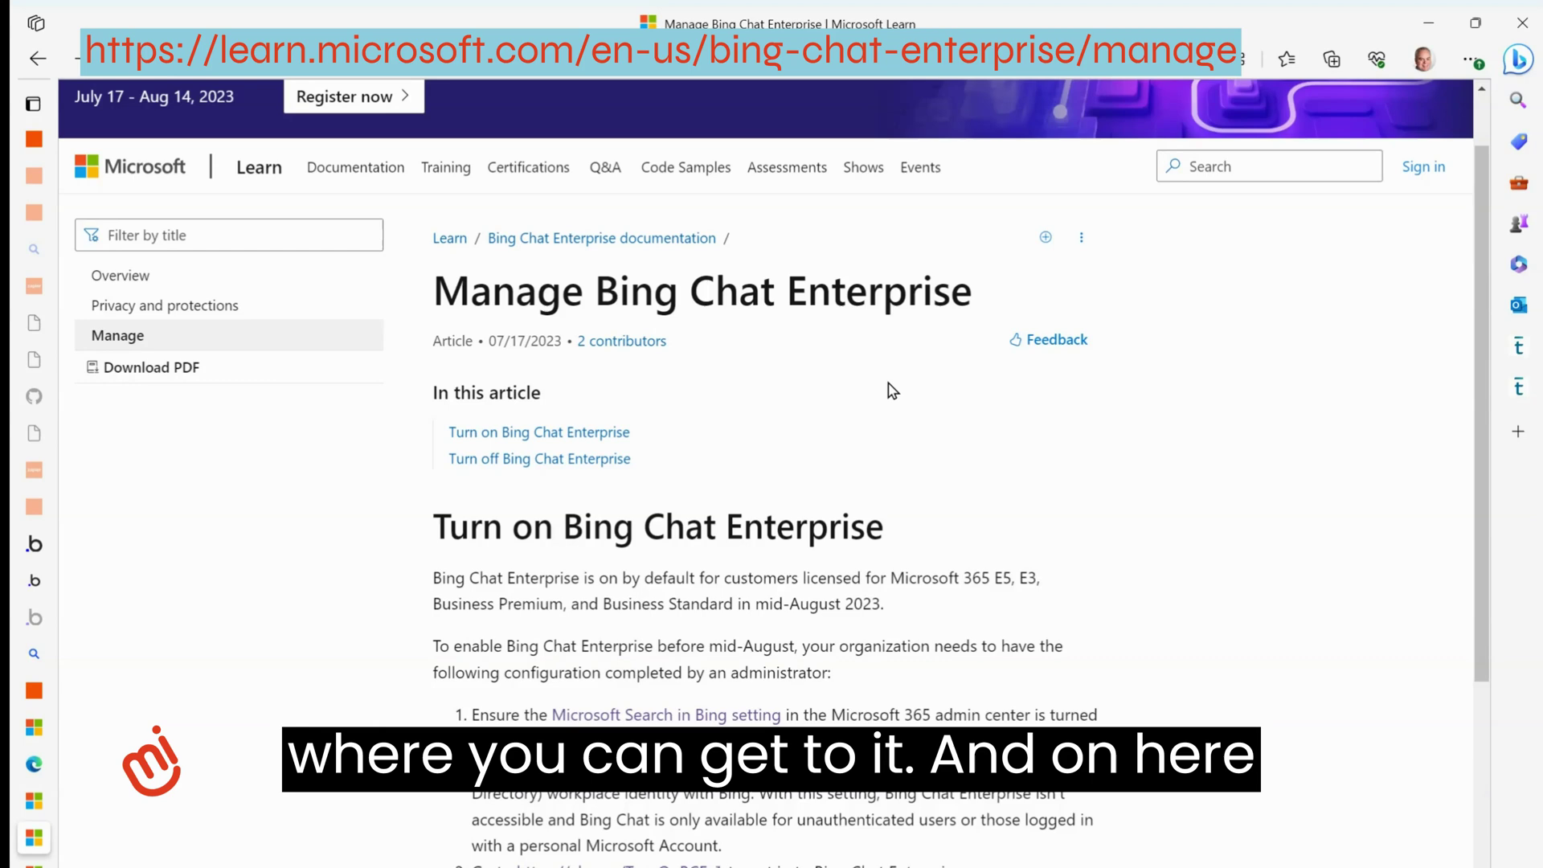
scroll(1137, 518, down, 3)
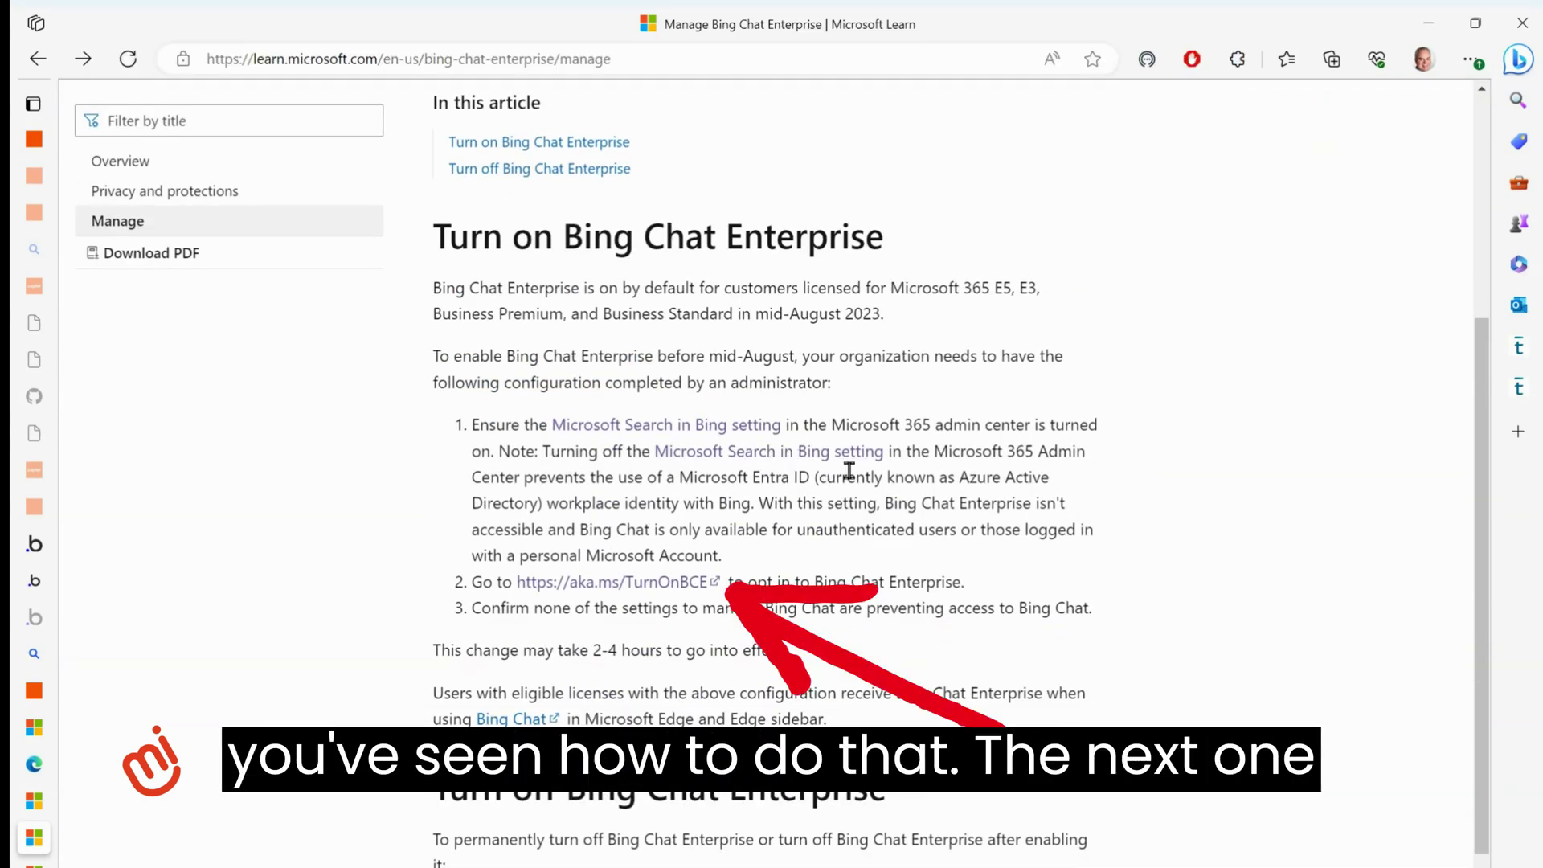
- Turn Bing Chat Enterprise on at aka.ms/TurnOnBCE, accepting the supplemental terms
click(654, 594)
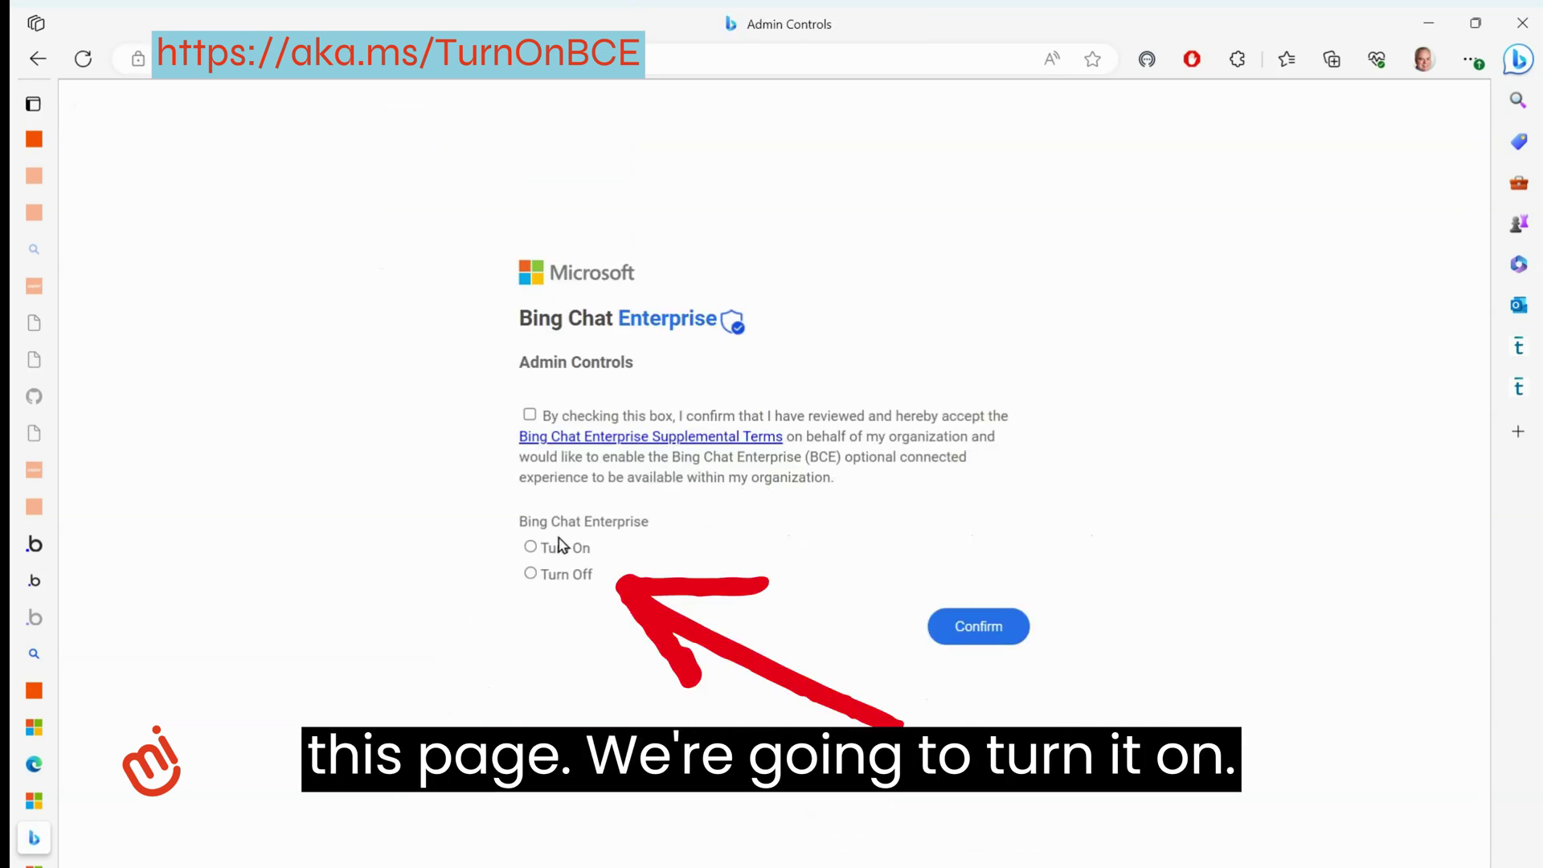
click(532, 549)
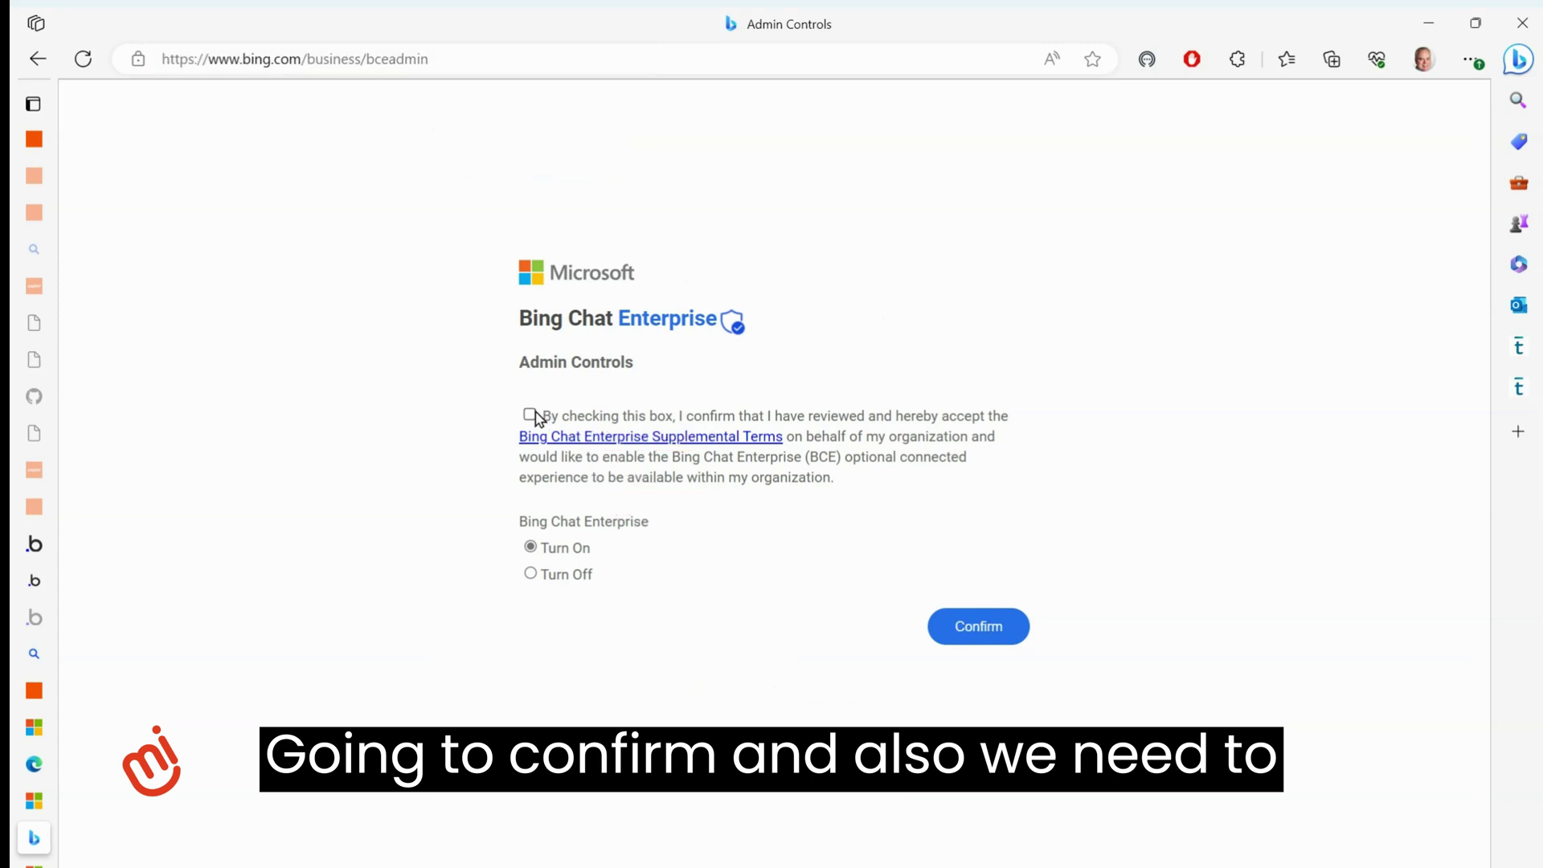
click(531, 415)
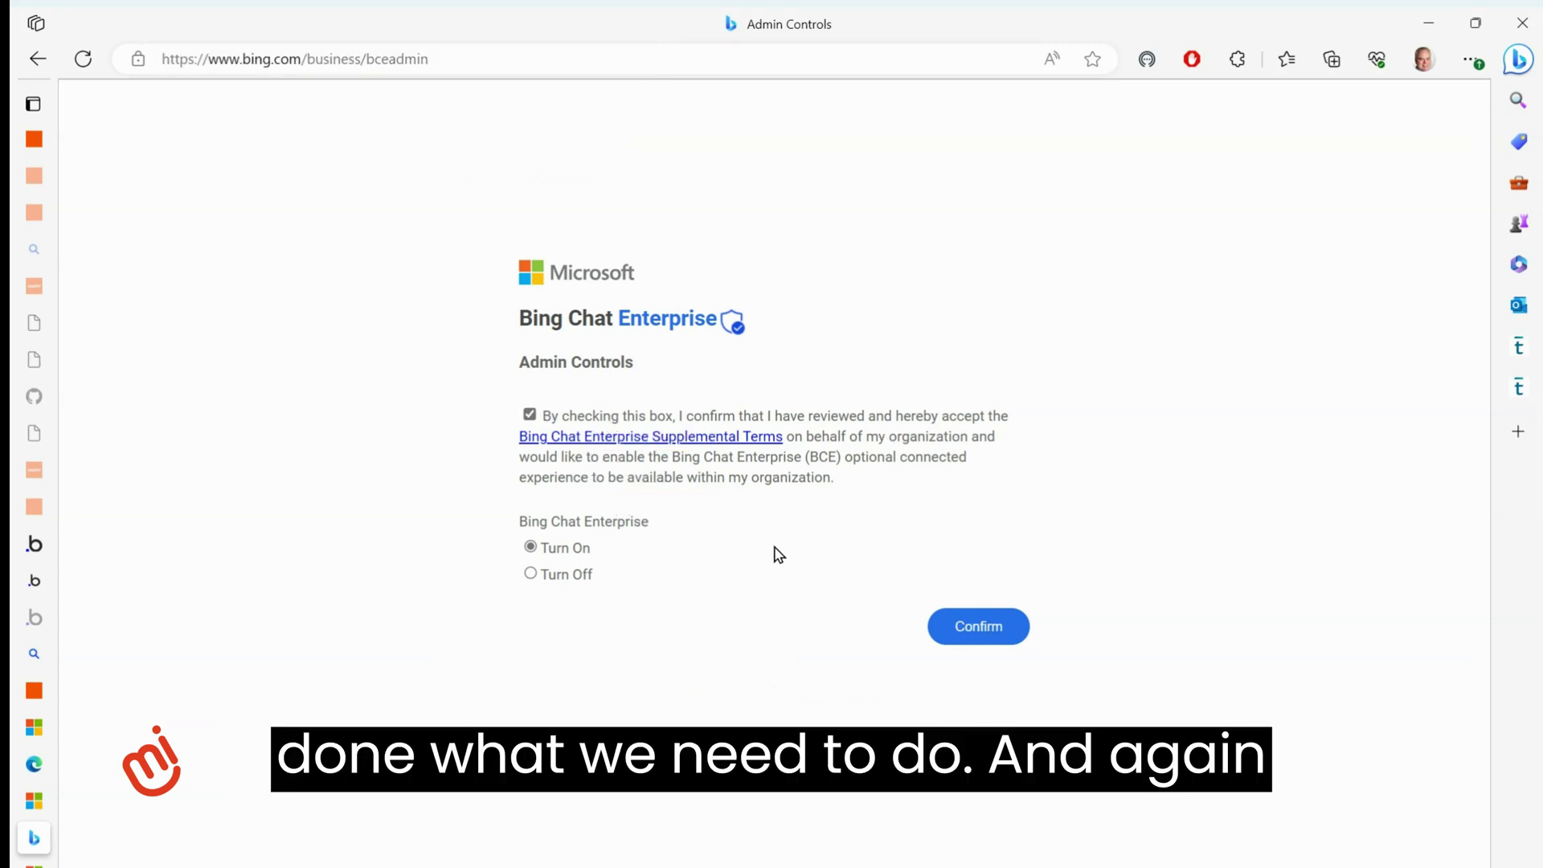
click(982, 630)
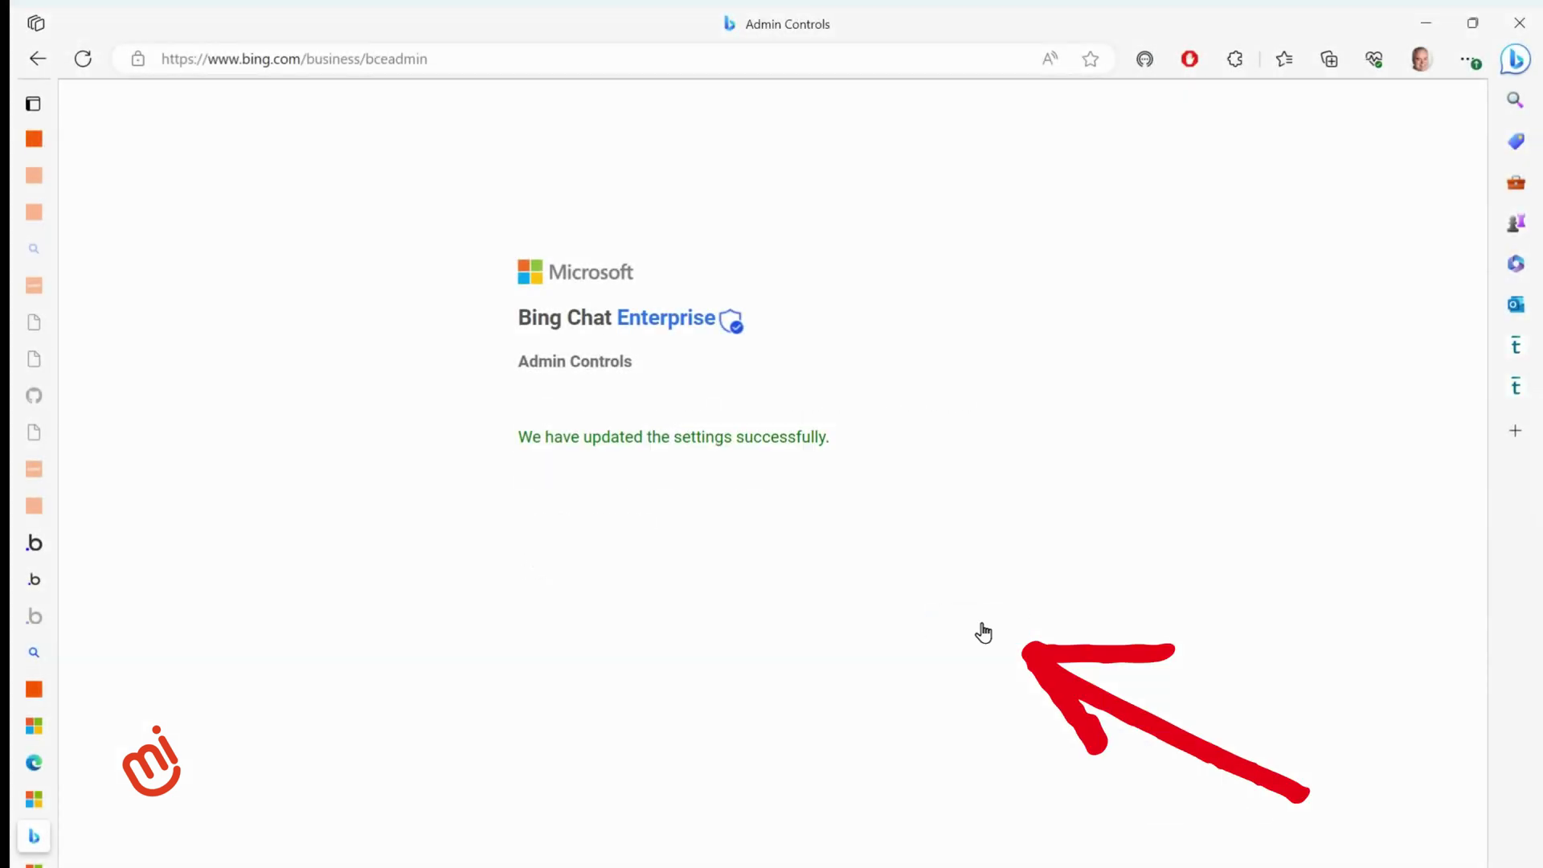